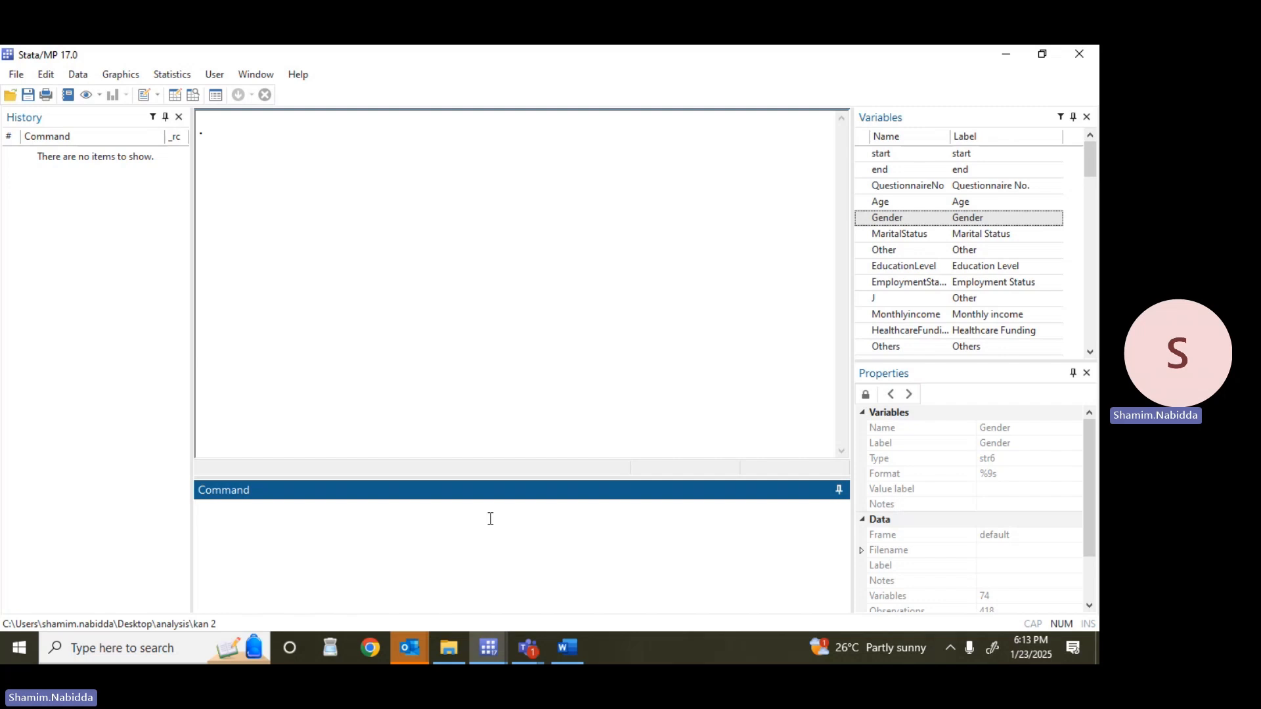
- Run a one-way frequency tabulation of the Gender variable with the tab command
type("tab")
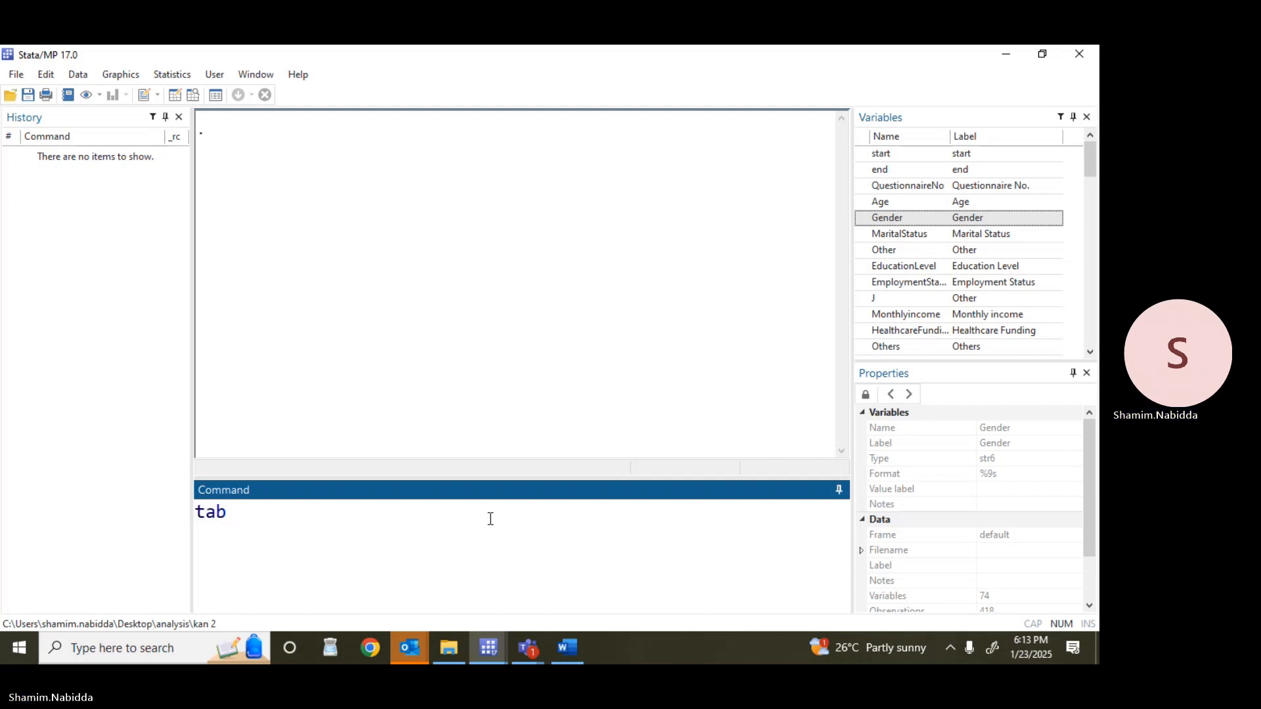
double_click(902, 227)
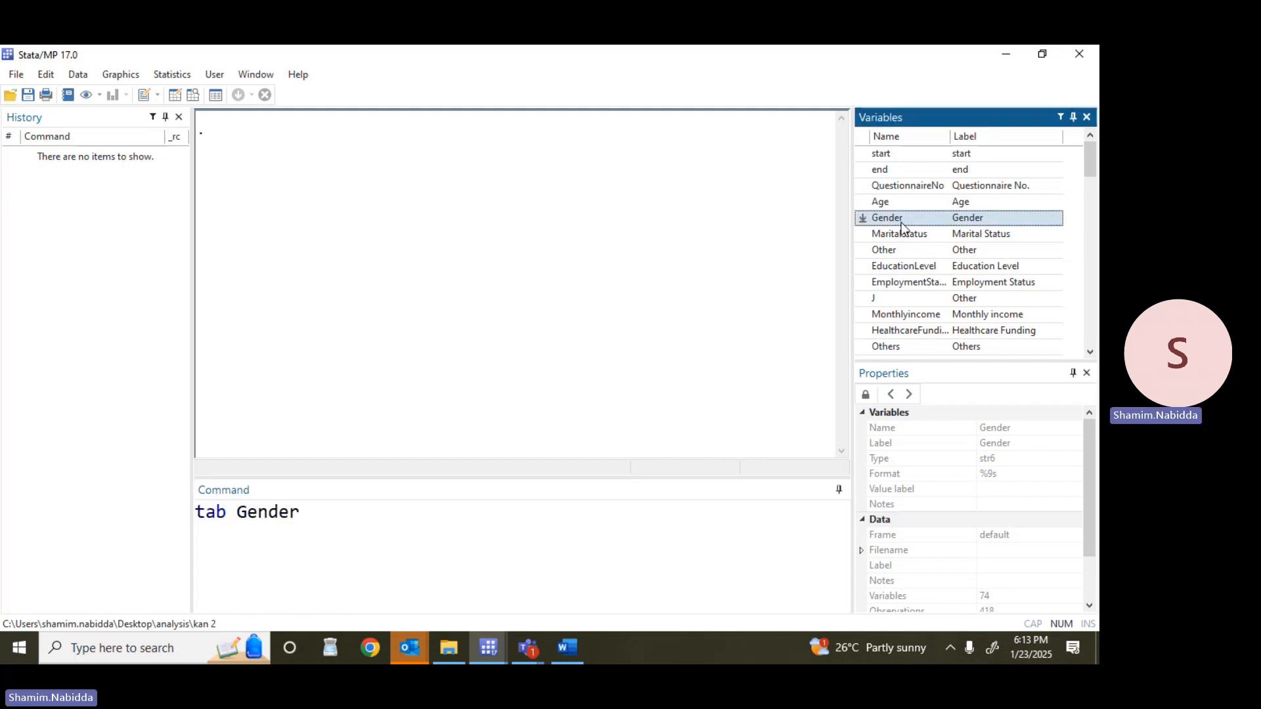
key("Return")
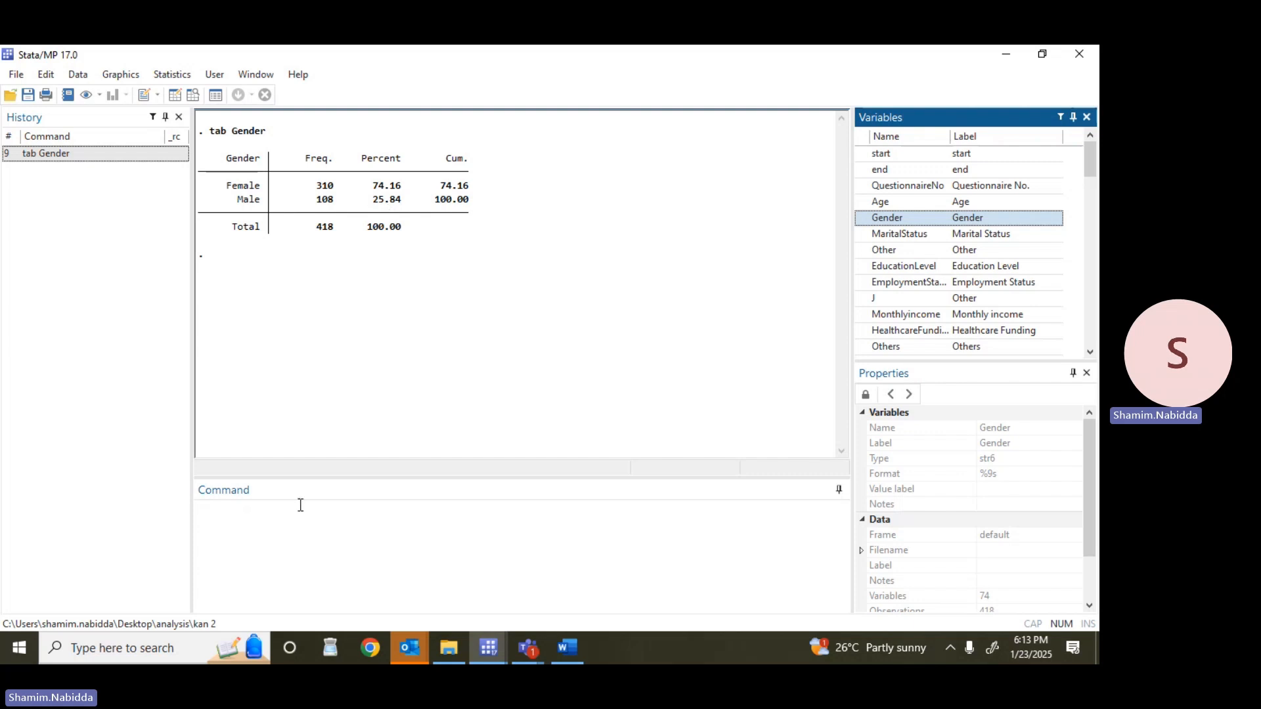
- Draw a pie chart of Gender with percent labels on all slices using graph pie,over( Gender) plabel(_all percent)
left_click(271, 538)
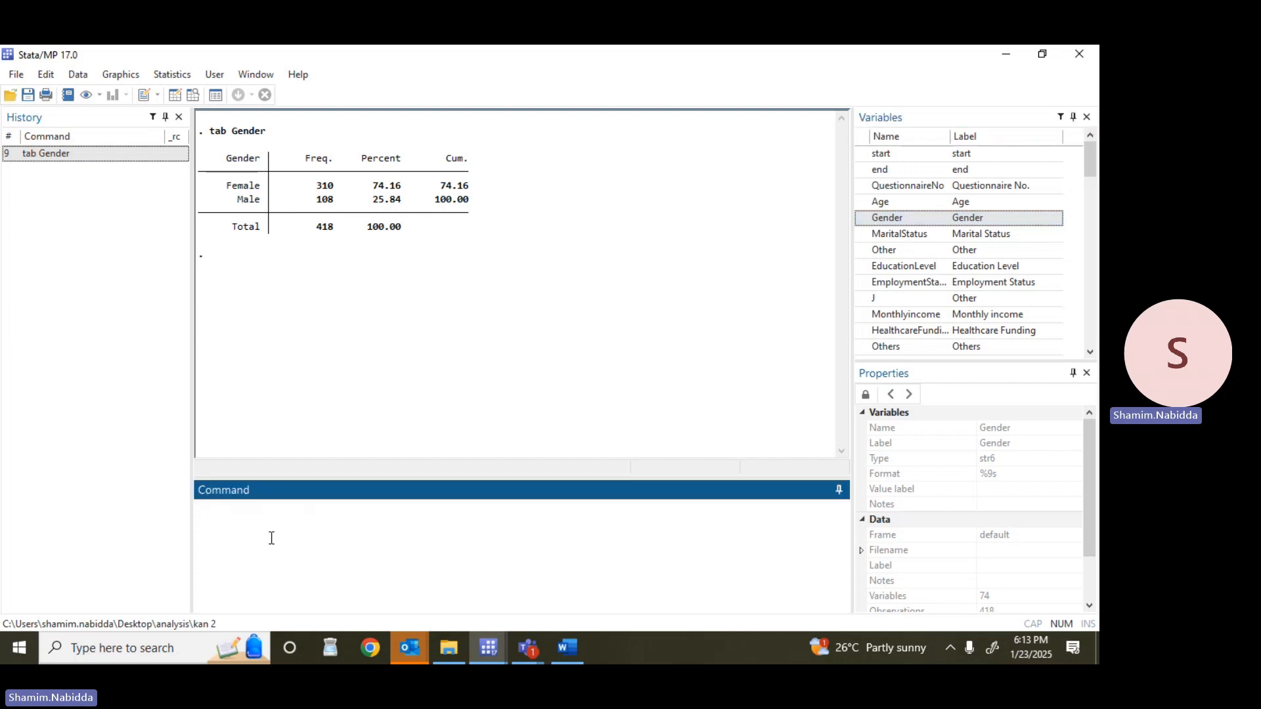
type("graph")
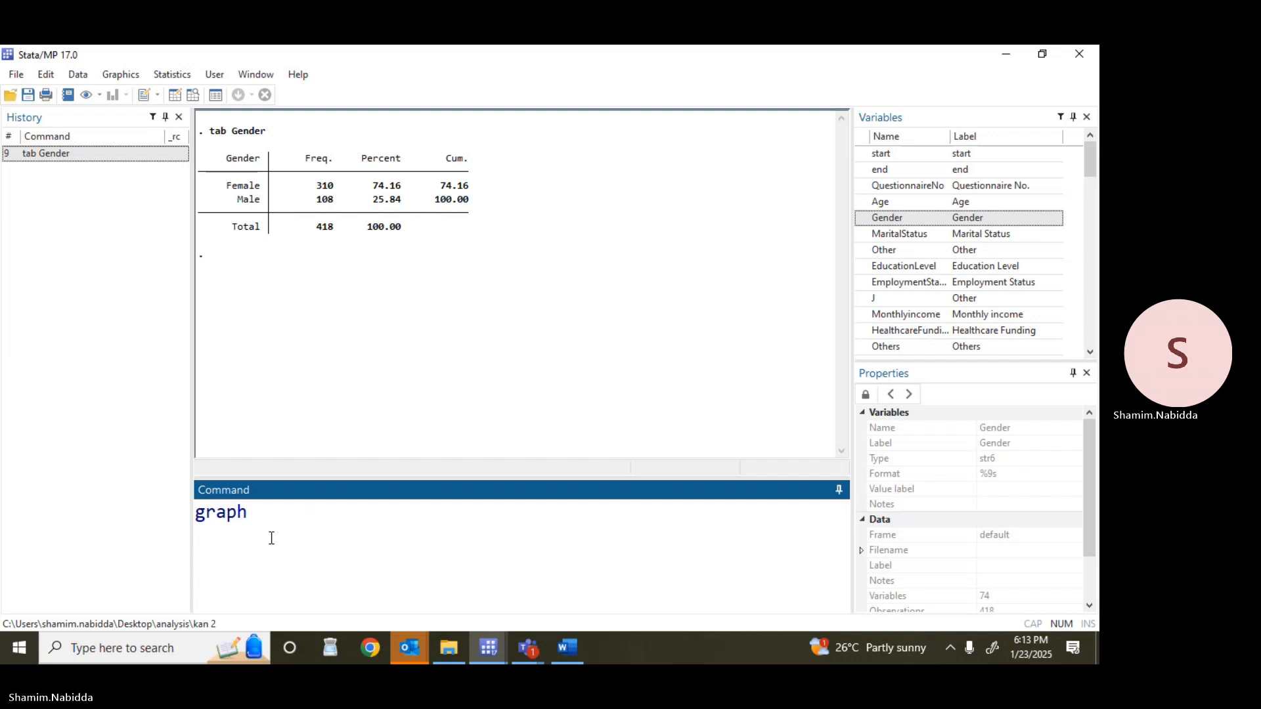
type(" pie,over(")
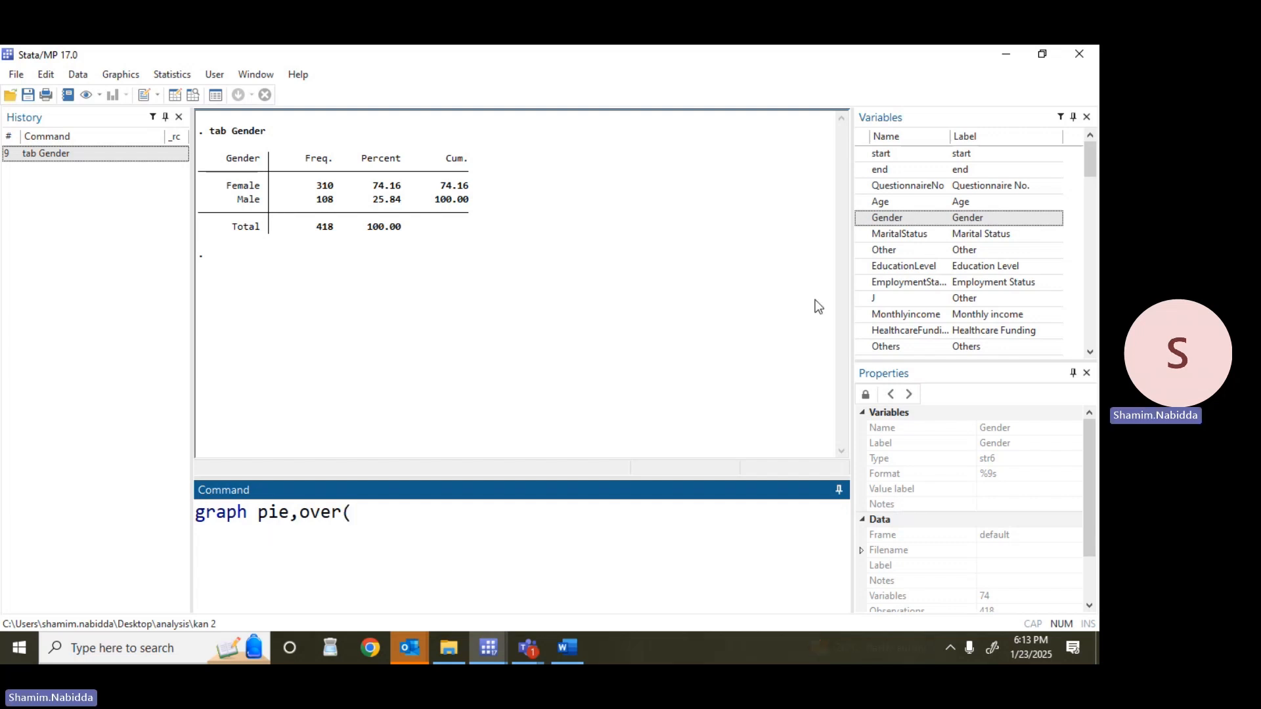
double_click(896, 222)
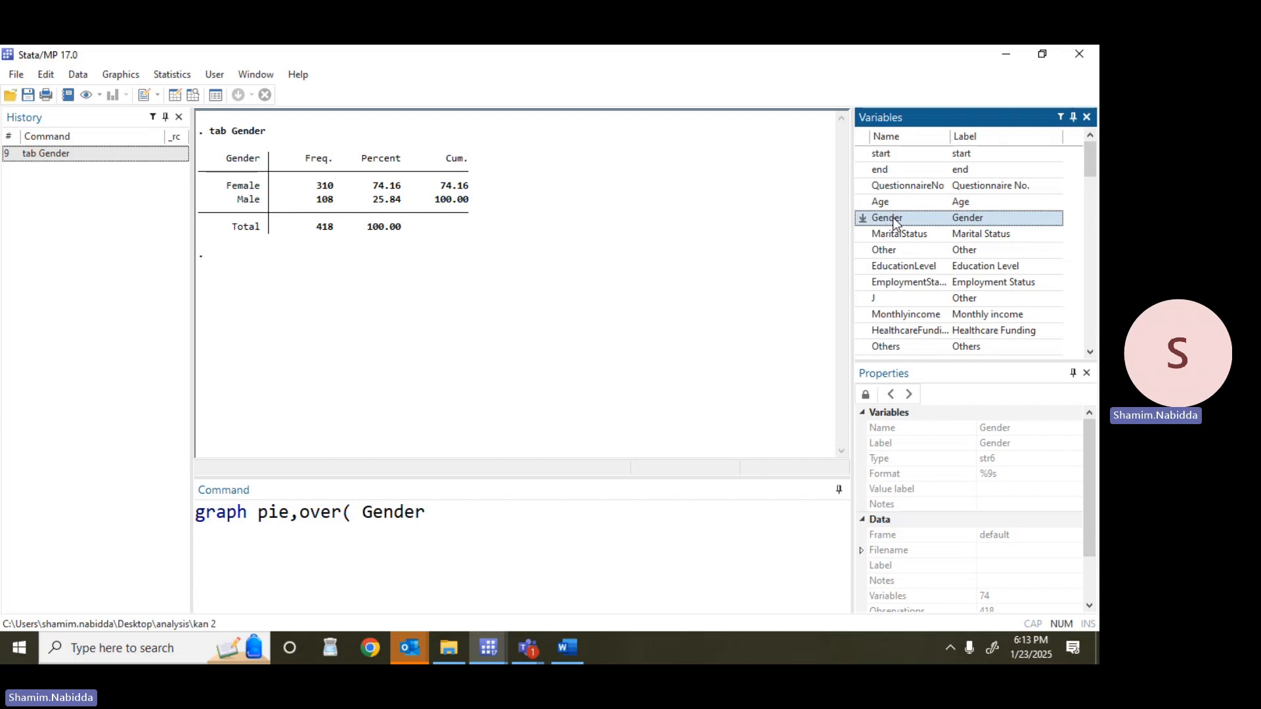
type(")")
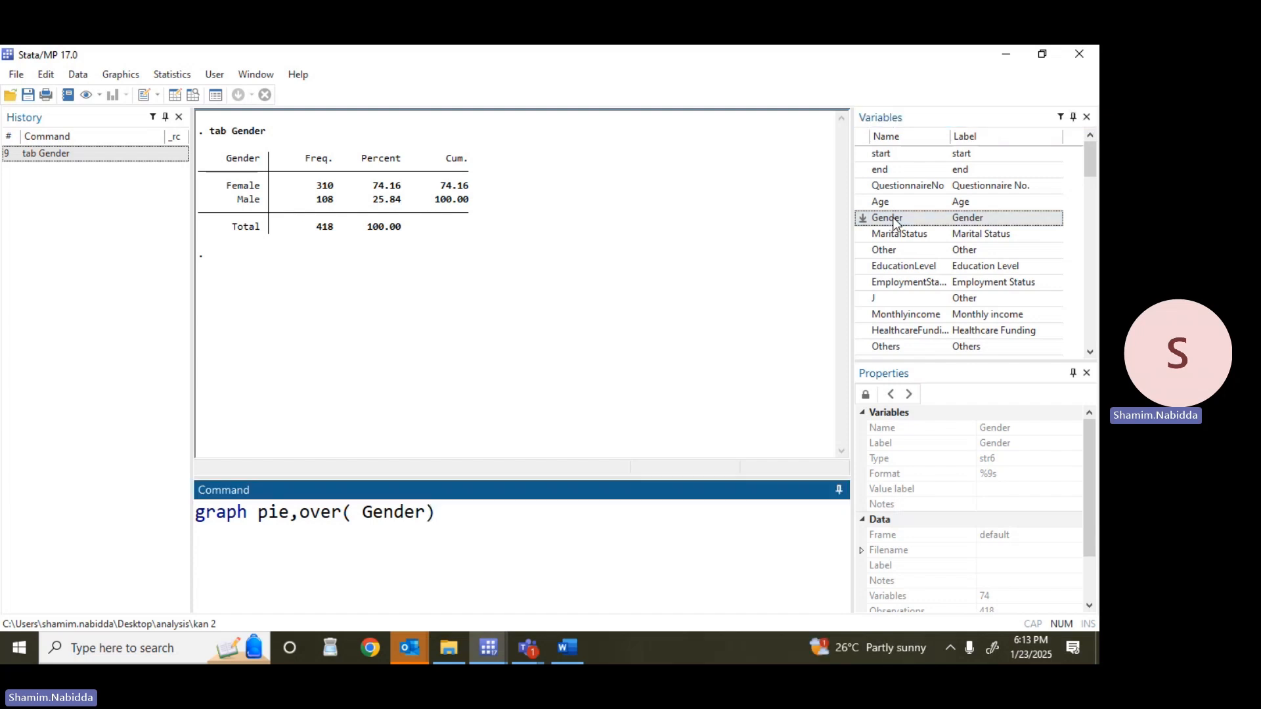
type(" plabel(")
type("_all")
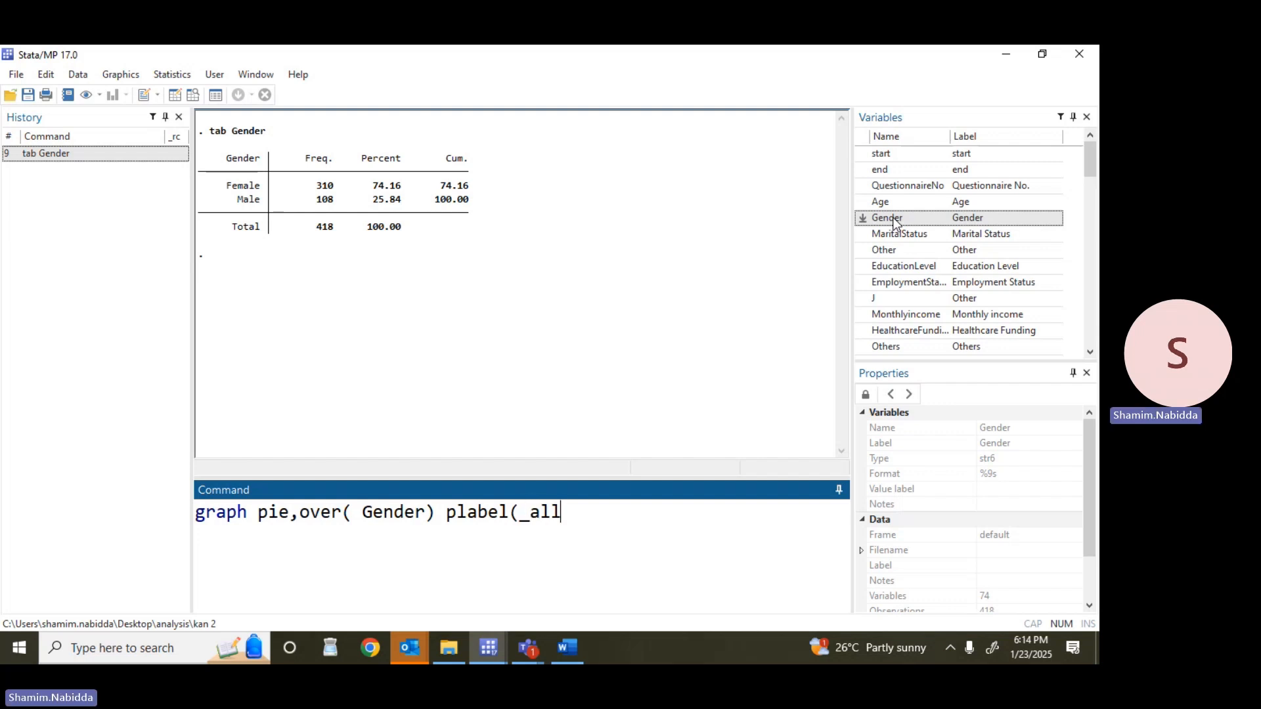
type(" percent)")
key("Return")
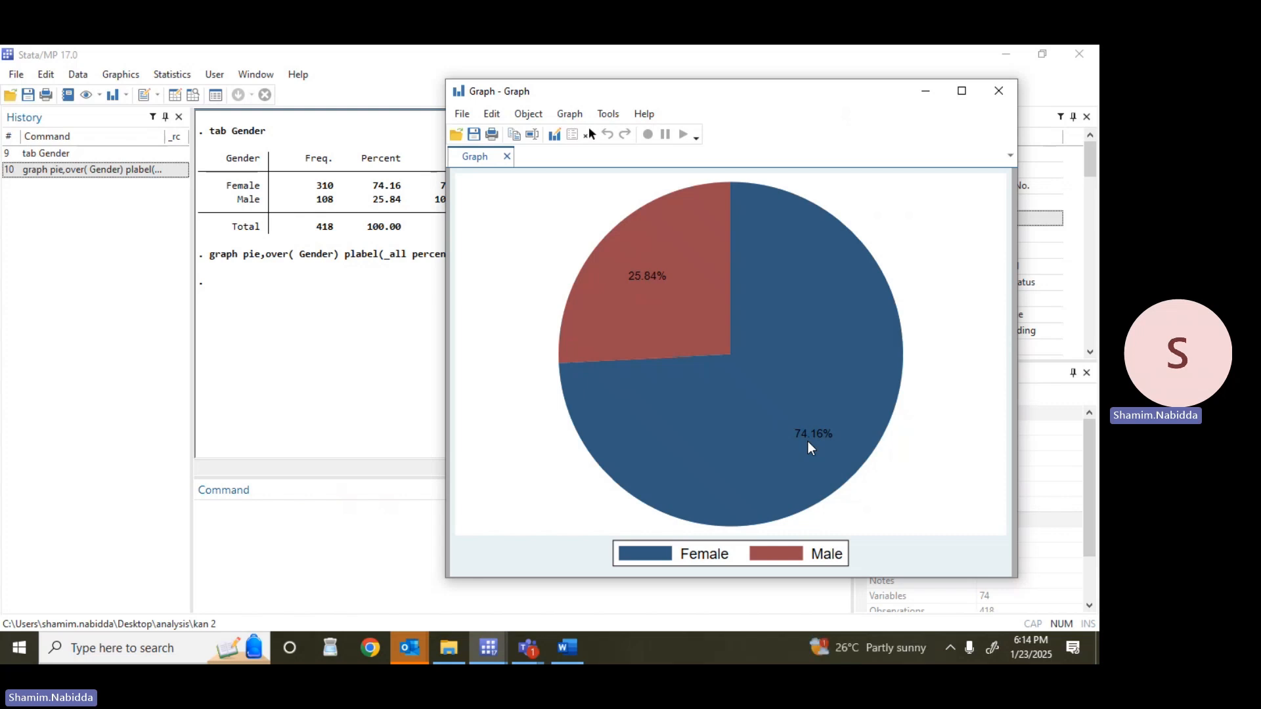
- Start the Graph Editor and change the Male slice's color to Pink in its pie slice properties
left_click(460, 116)
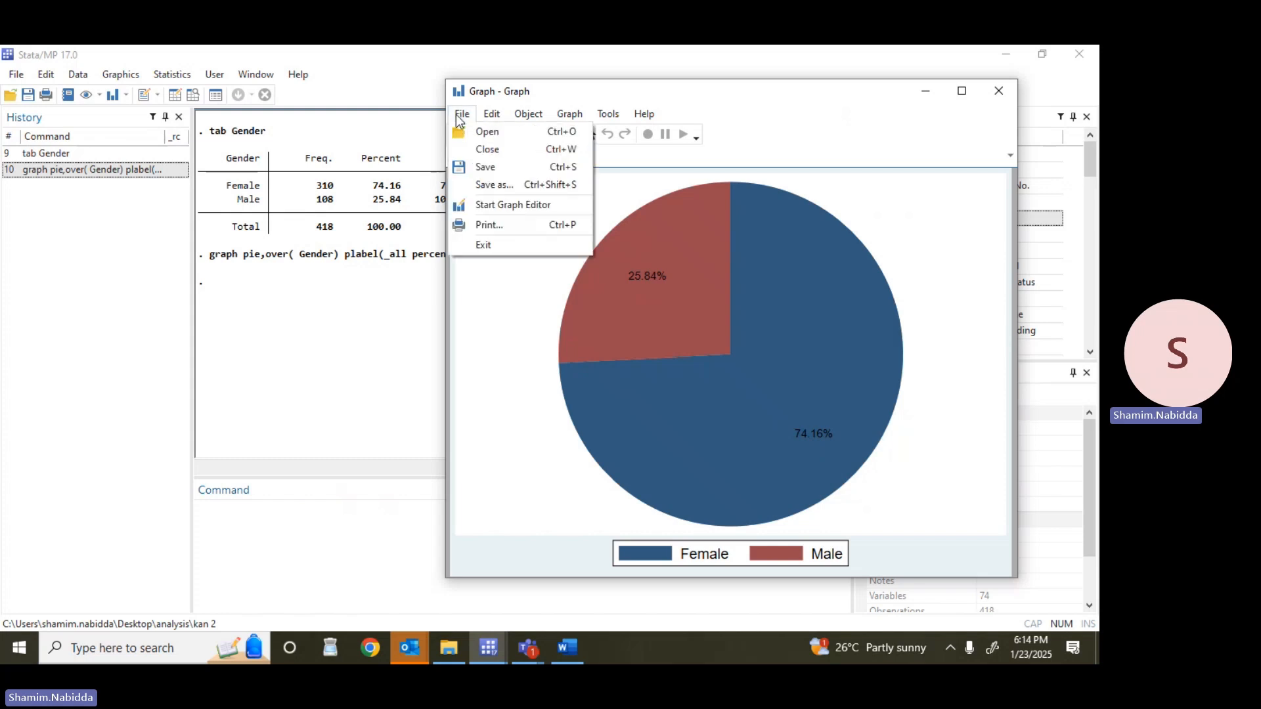
left_click(514, 211)
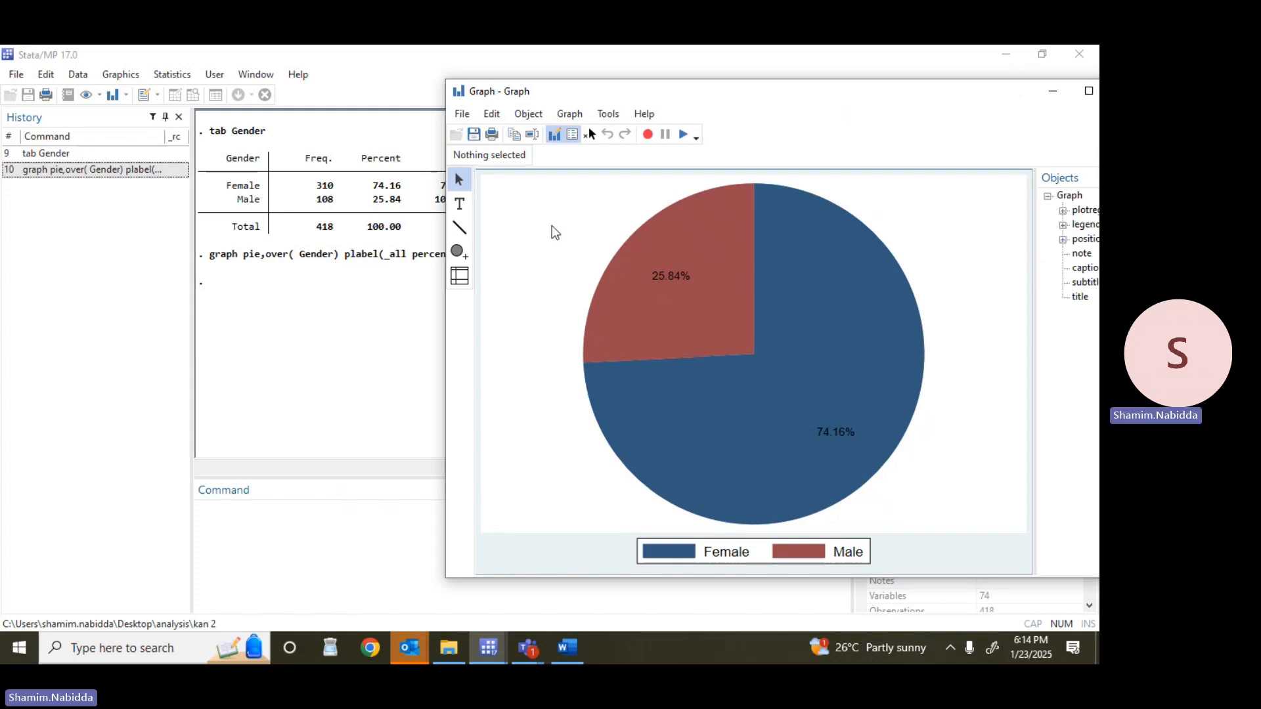
right_click(633, 316)
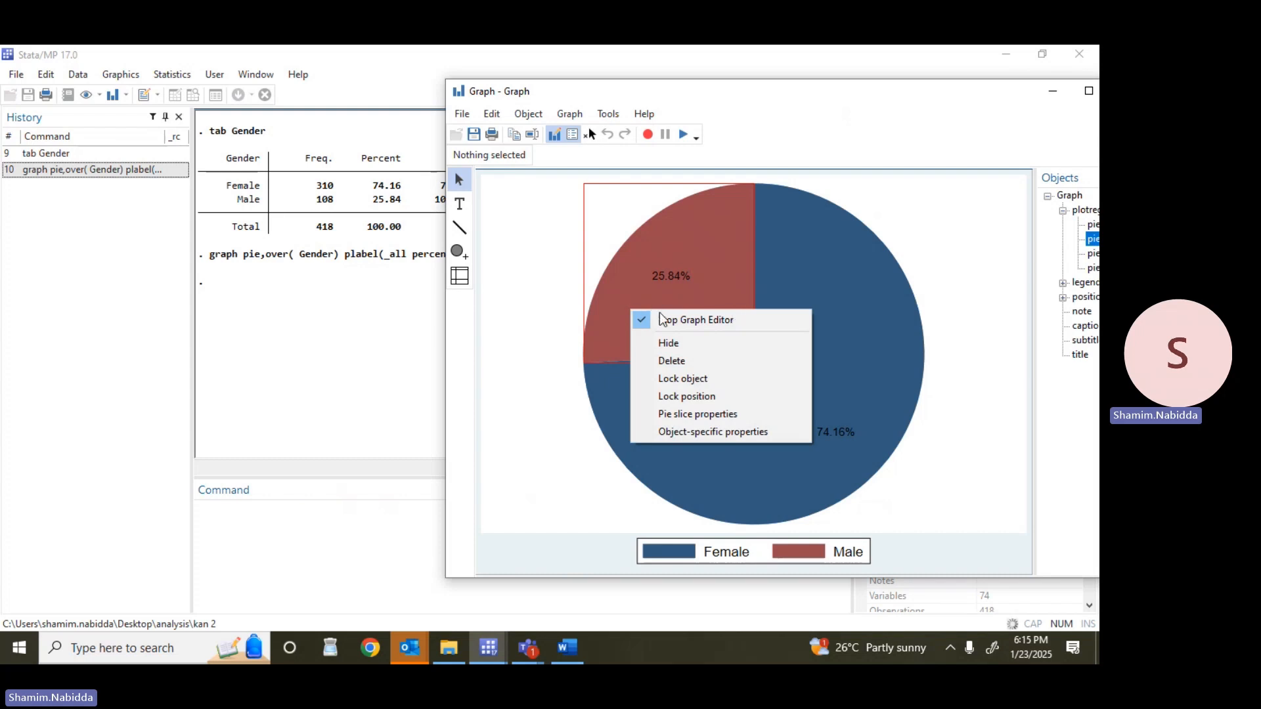
left_click(677, 421)
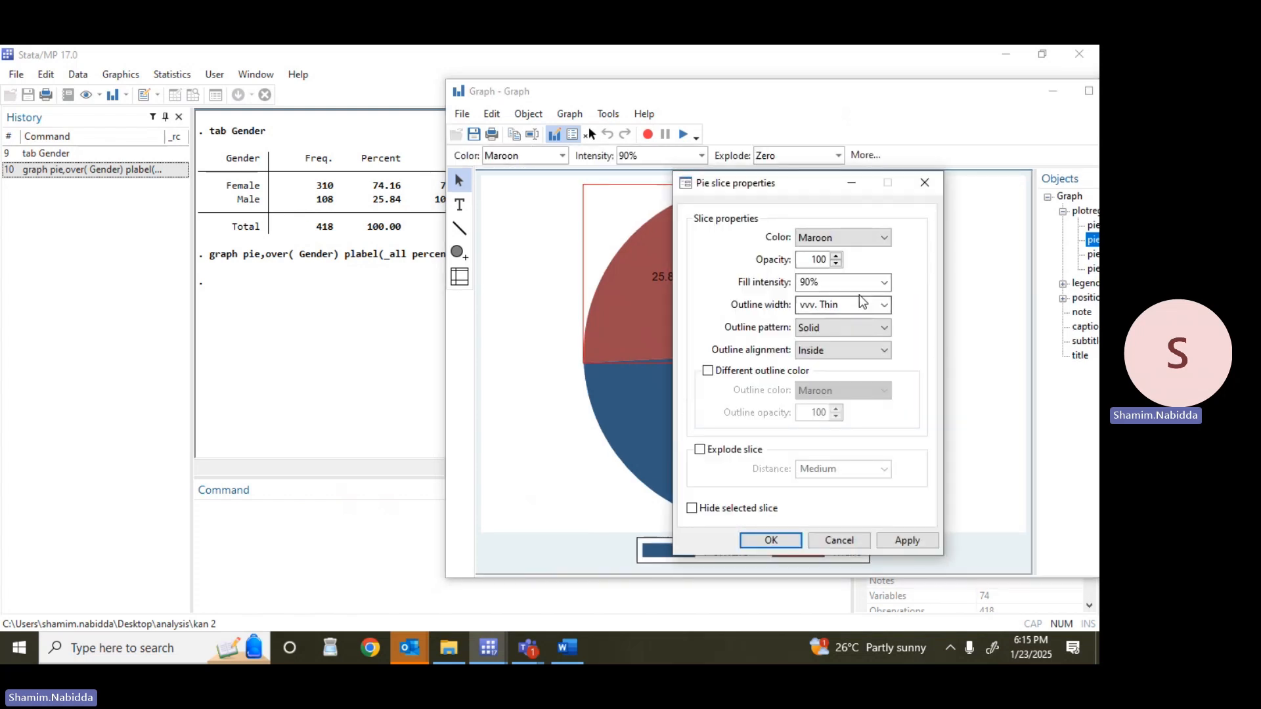
left_click(887, 240)
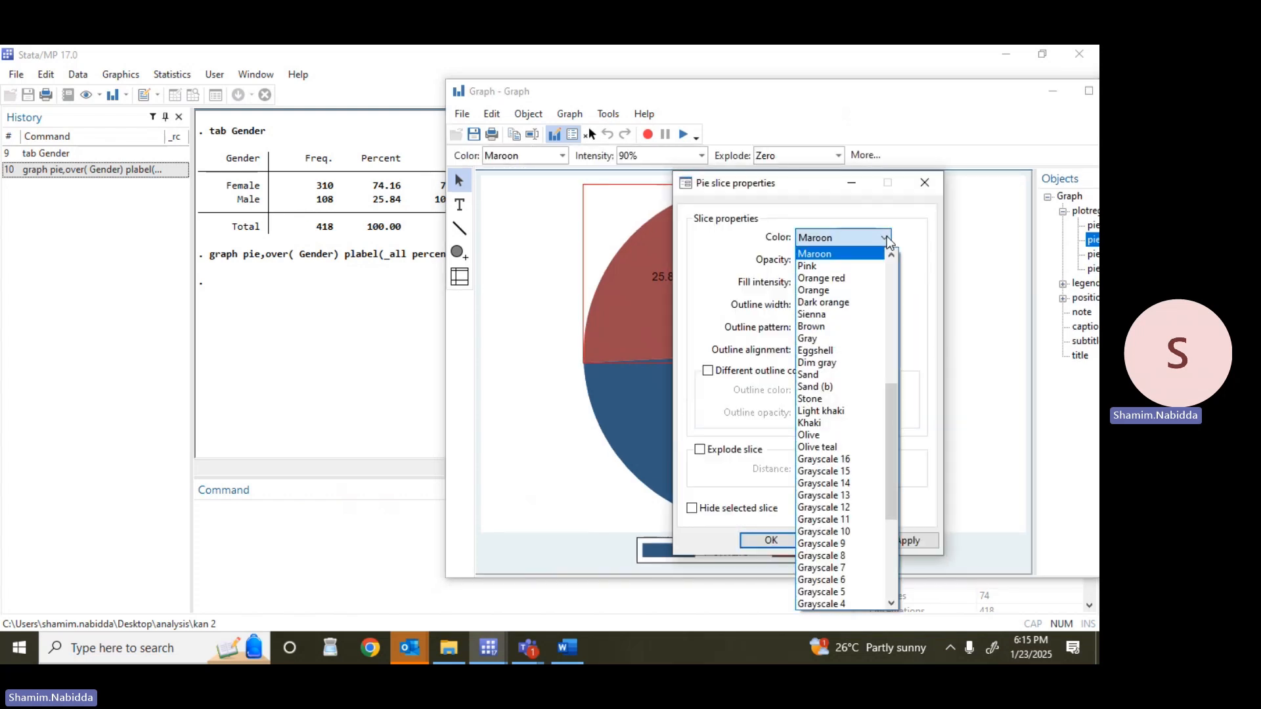
left_click(818, 266)
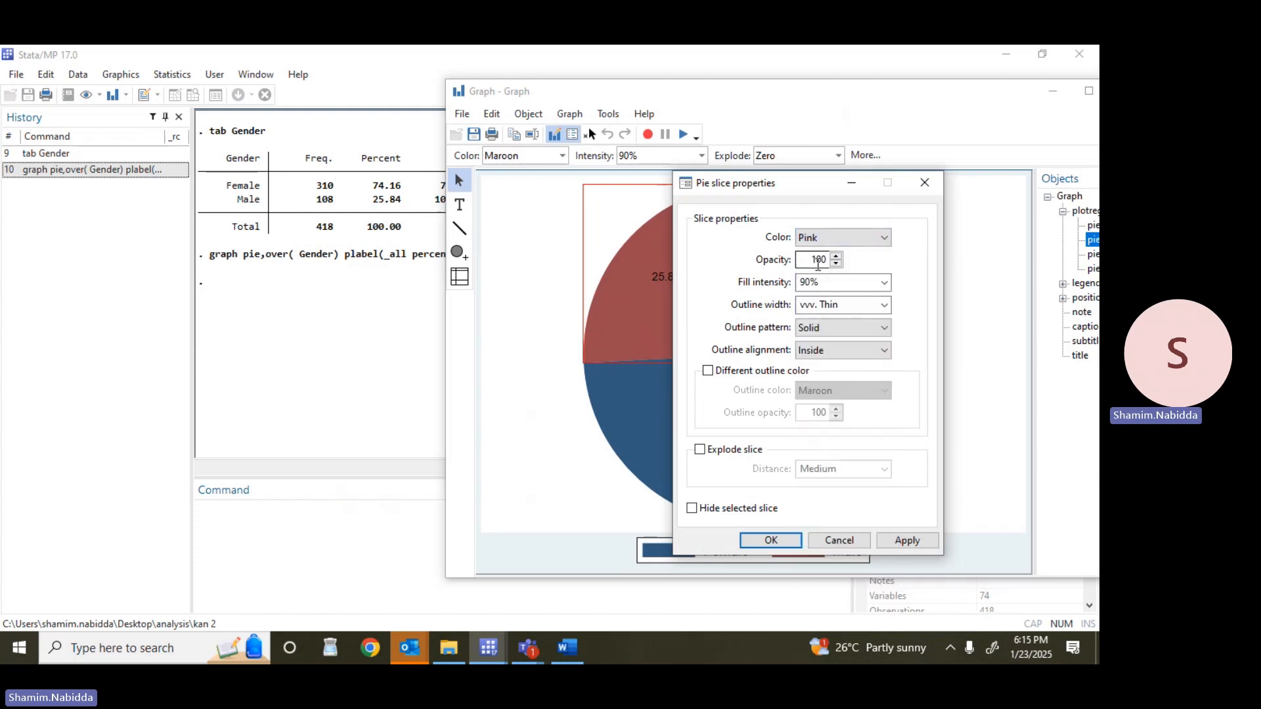
left_click(900, 545)
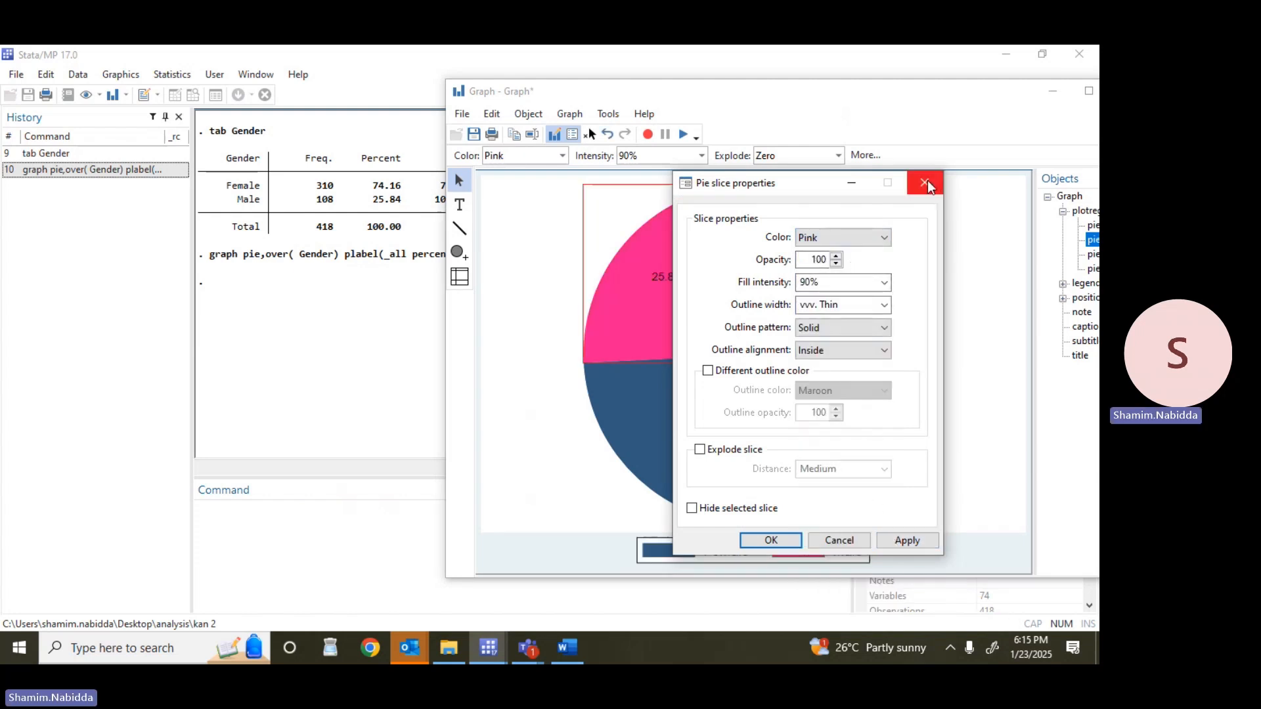
left_click(926, 184)
- Change the Female slice's color to Purple in its pie slice properties
right_click(825, 383)
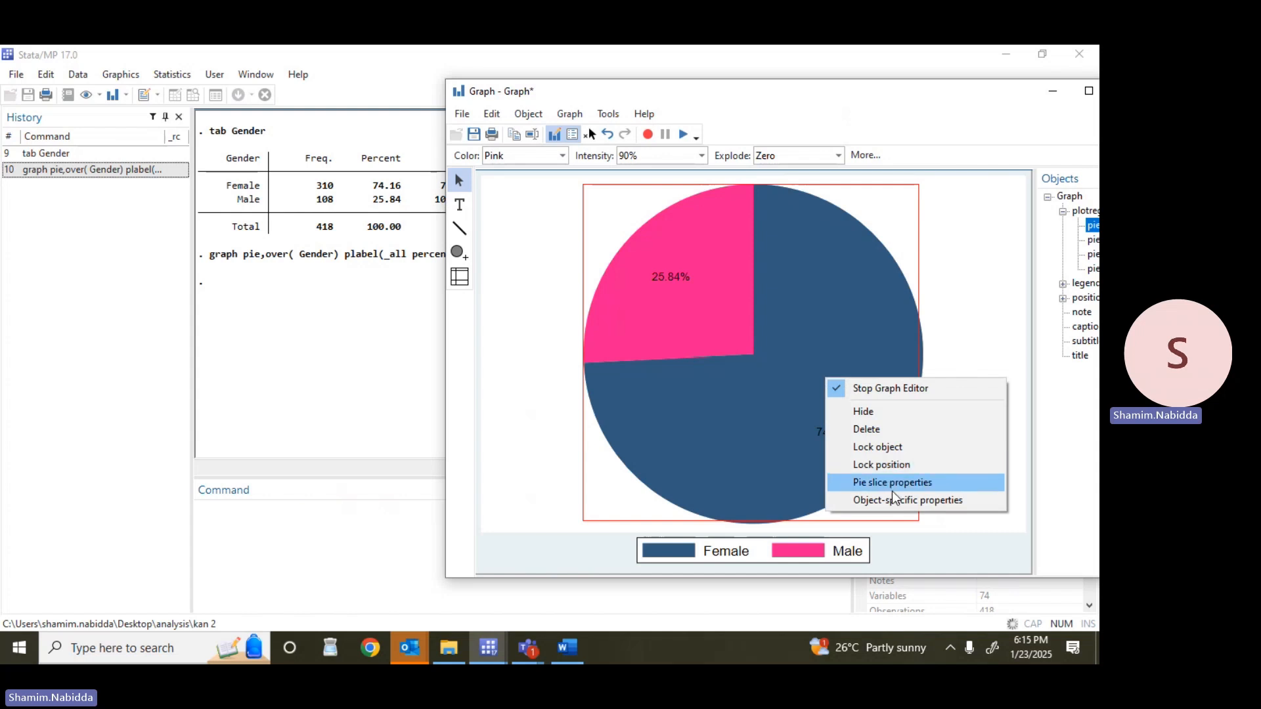
right_click(758, 454)
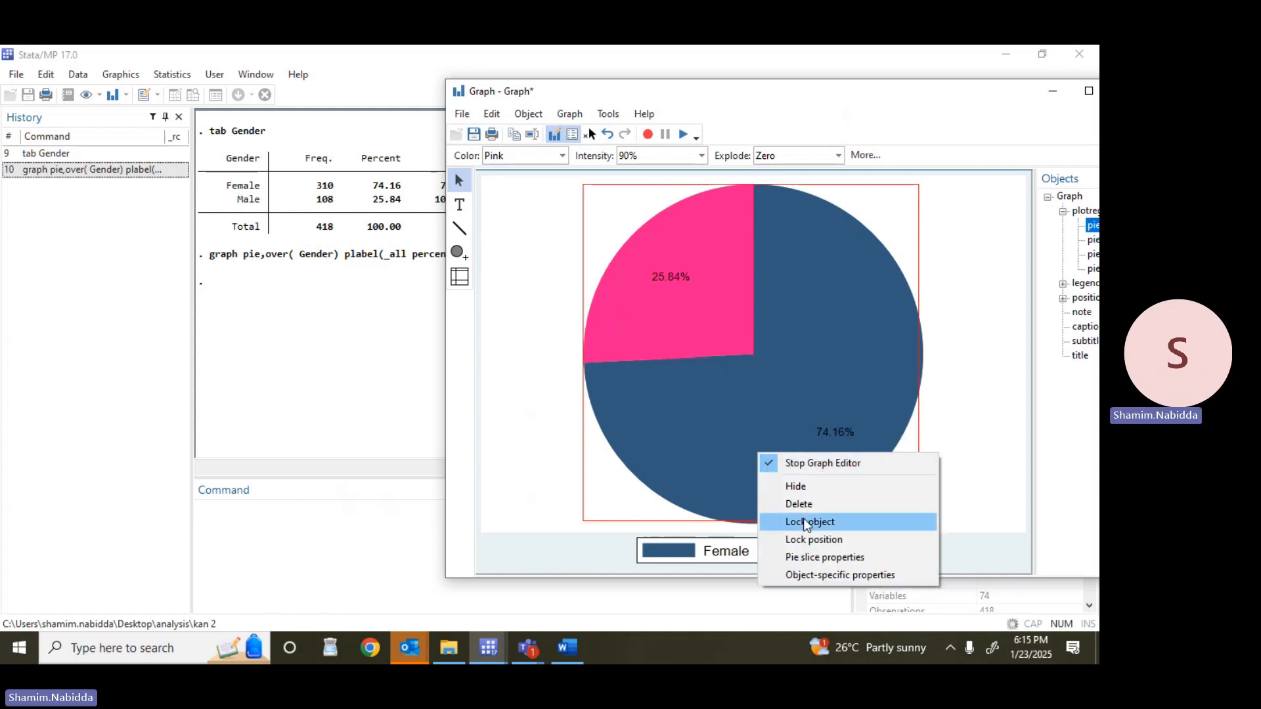
left_click(824, 562)
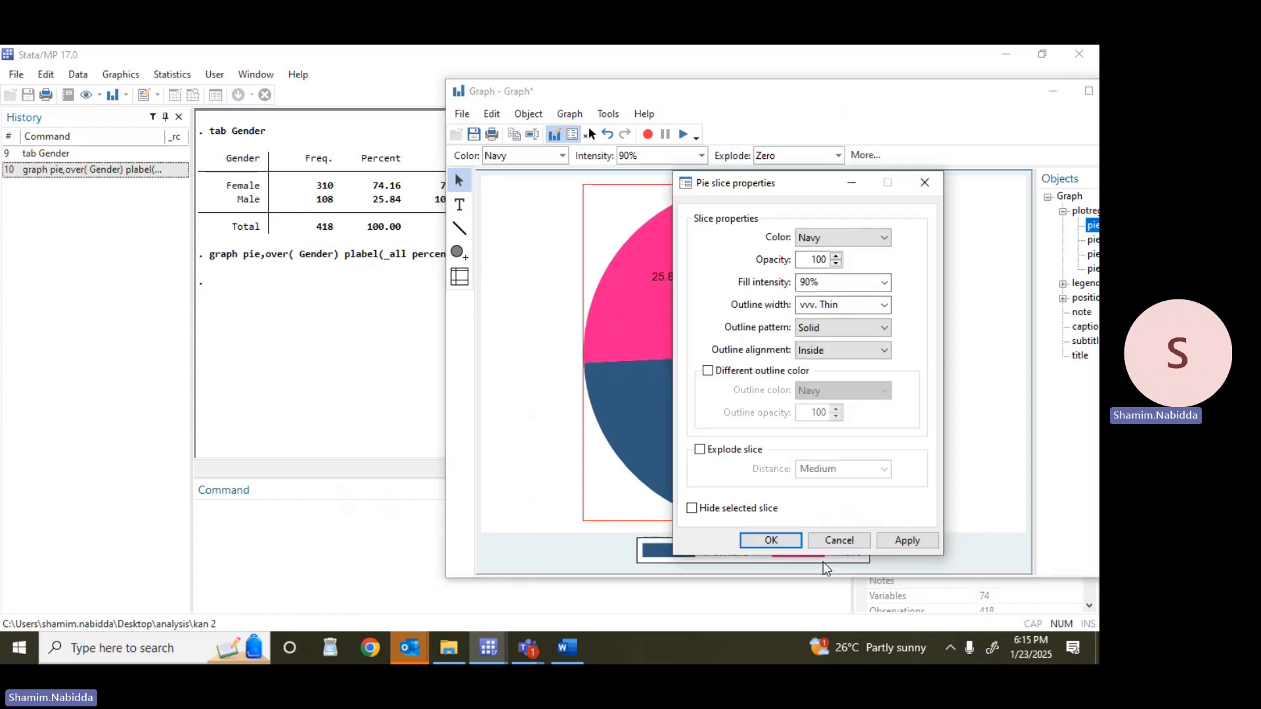
left_click(886, 237)
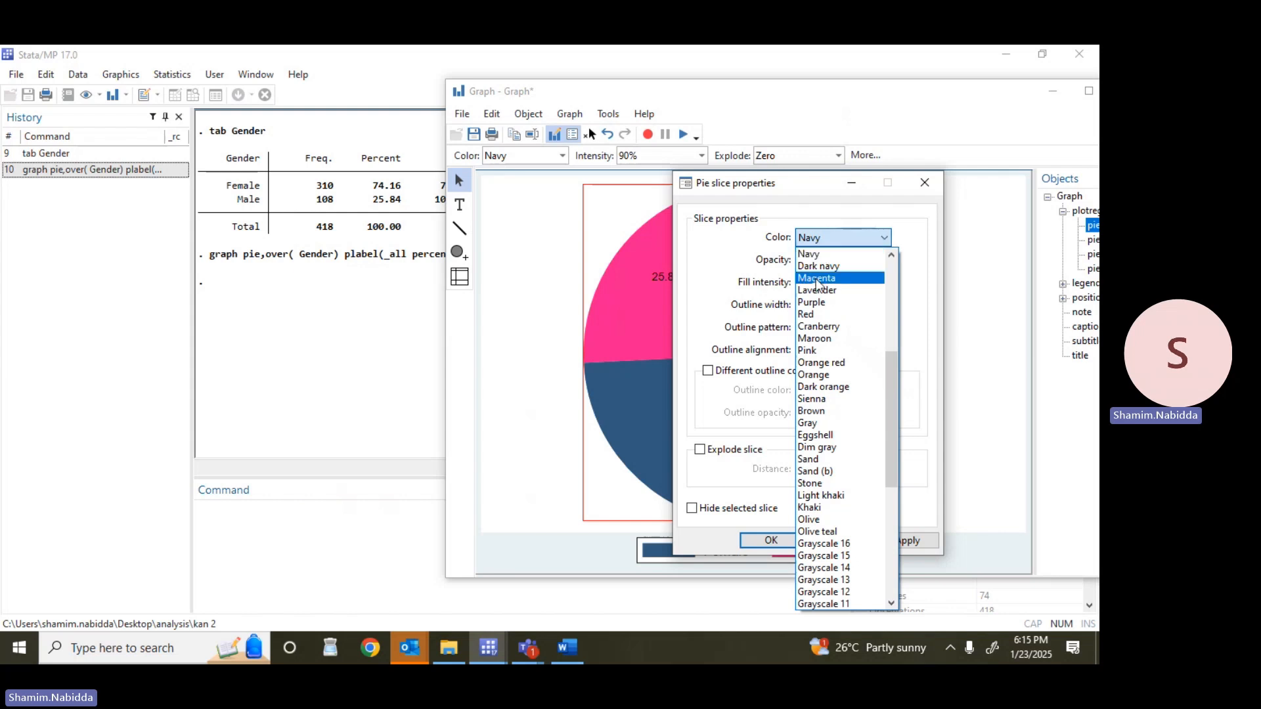
left_click(814, 302)
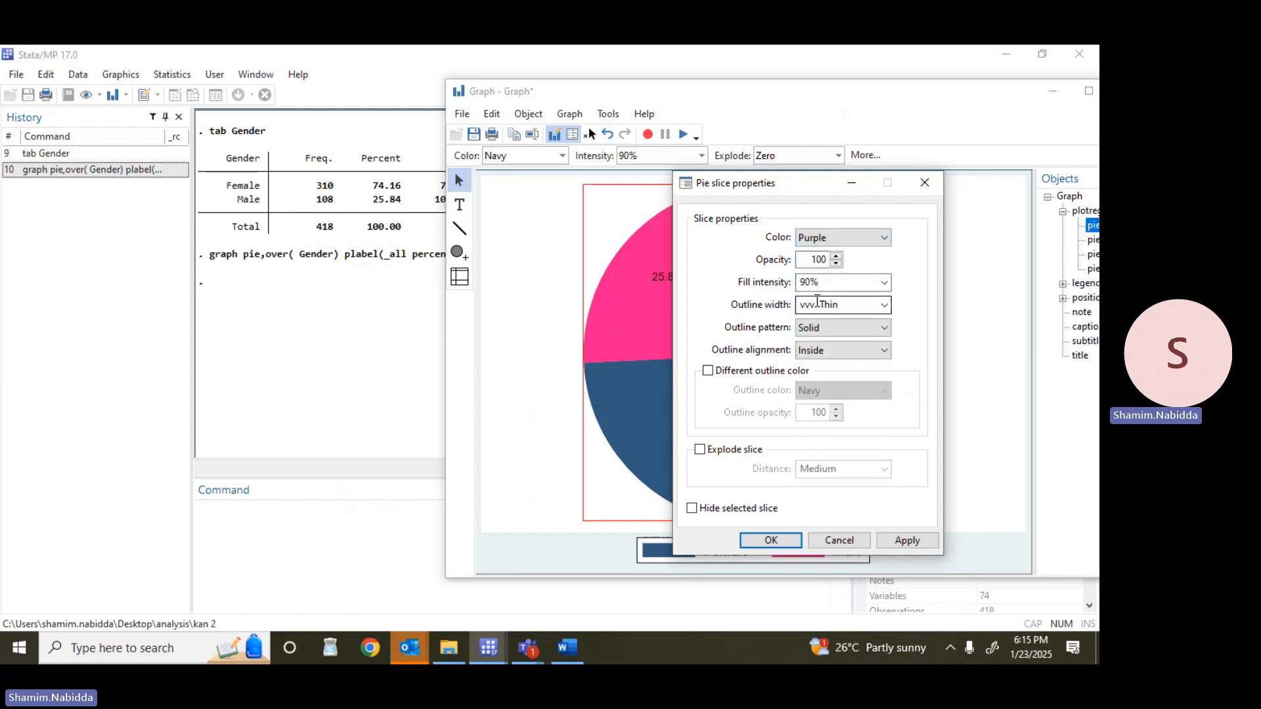
left_click(907, 543)
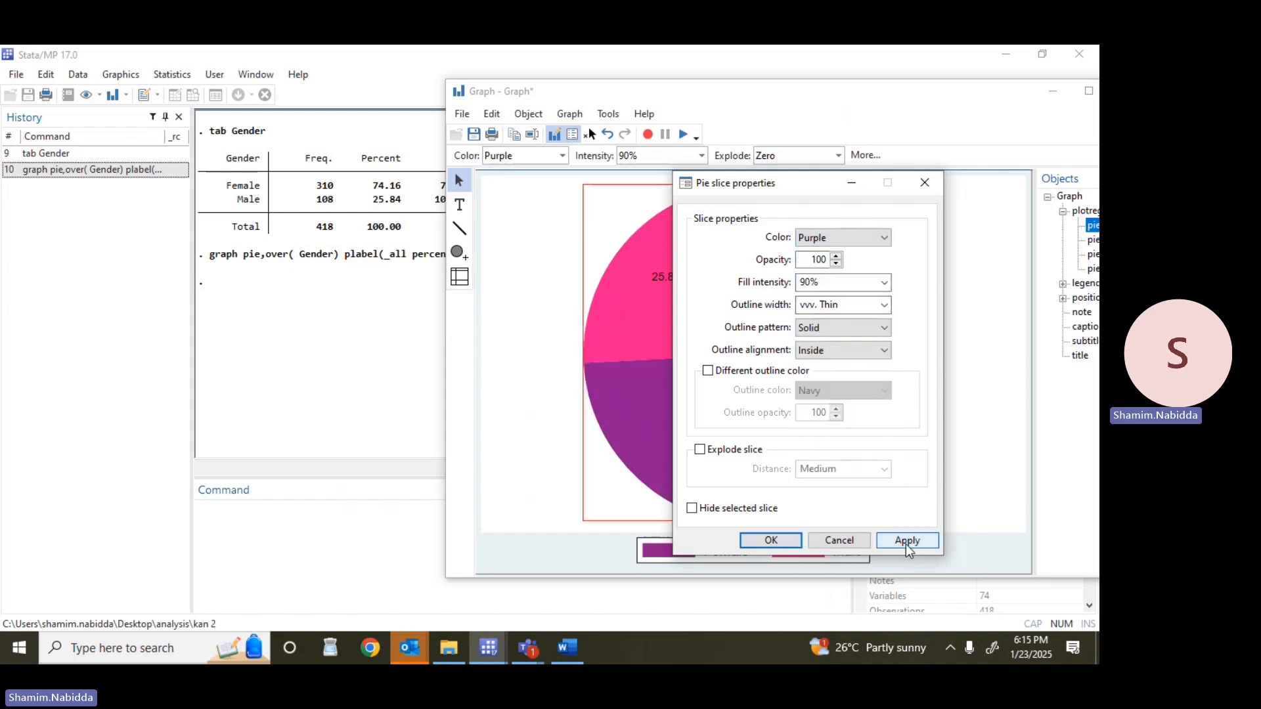
left_click(848, 186)
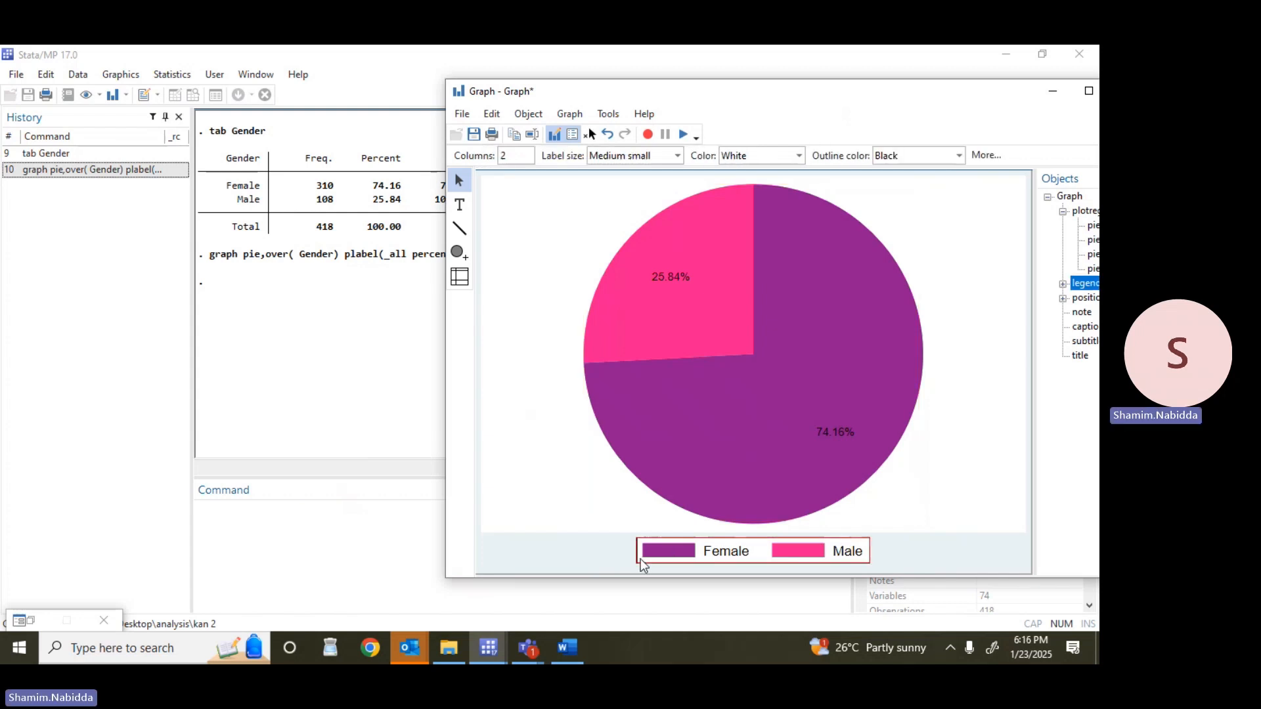
- Organize the pie chart's legend by Rows, with 2 rows, in the legend properties
right_click(642, 565)
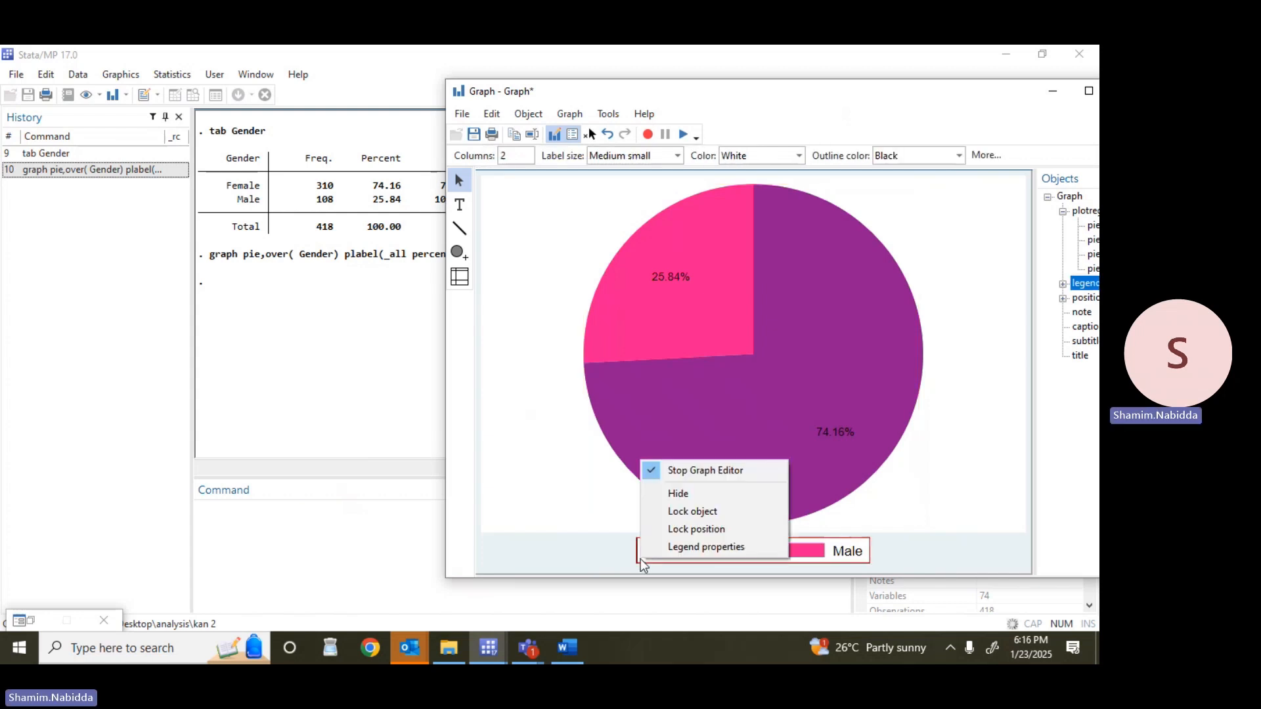
left_click(692, 548)
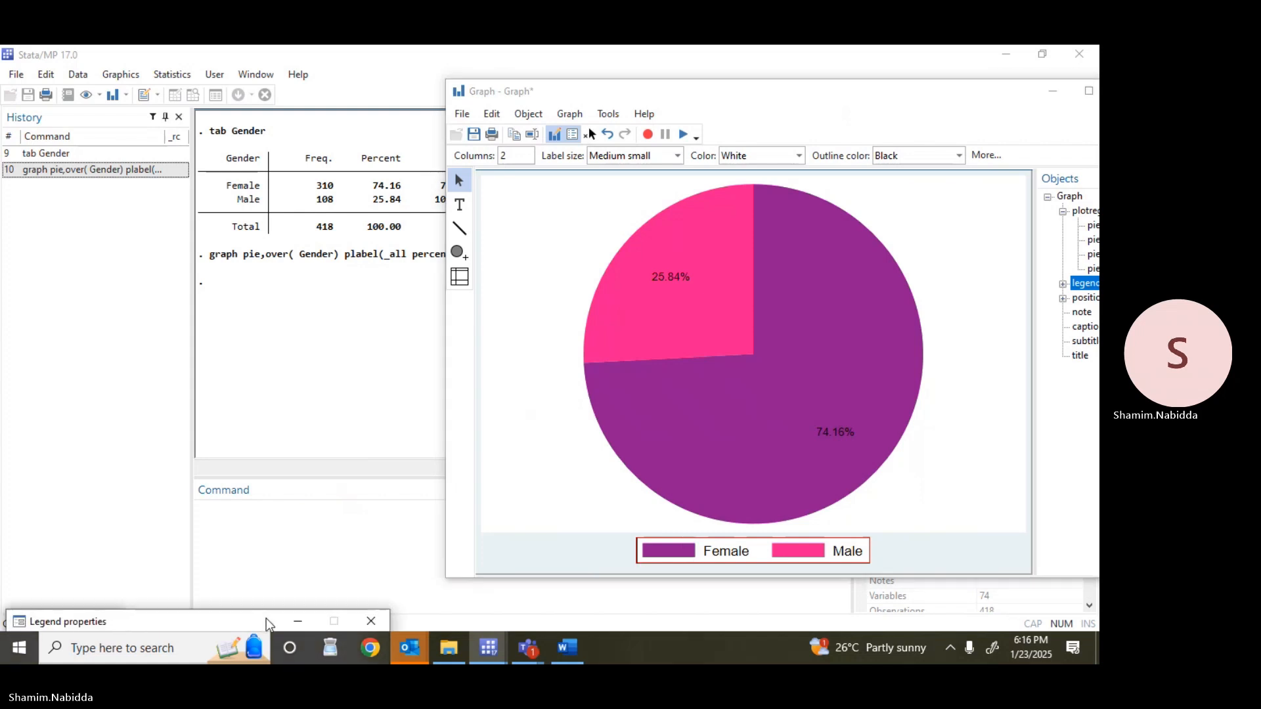
left_click_drag(271, 621, 843, 215)
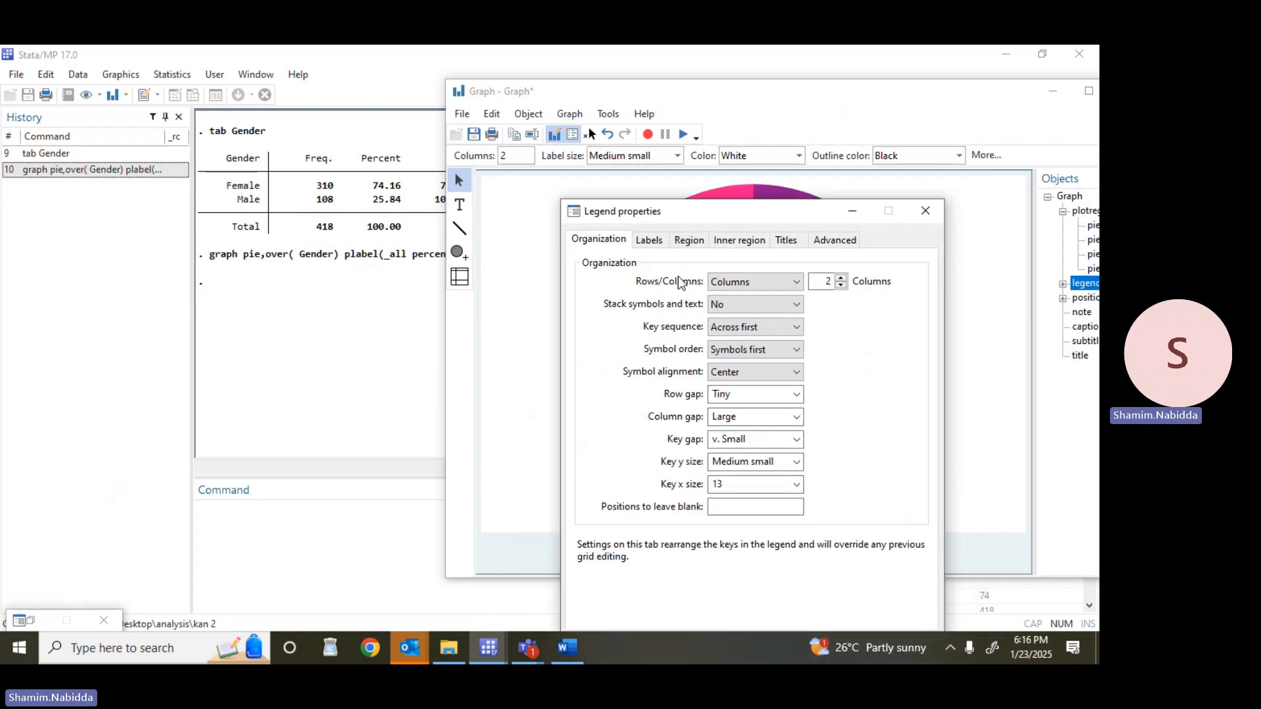
left_click(783, 283)
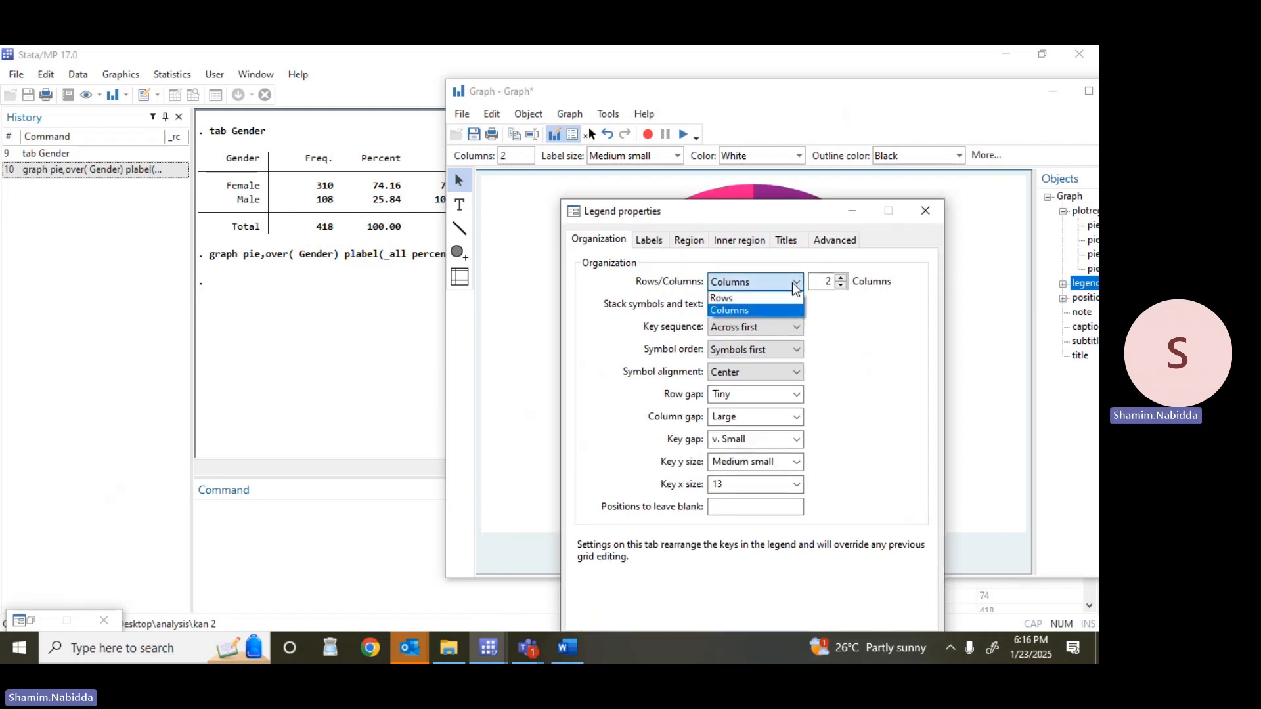
left_click(749, 299)
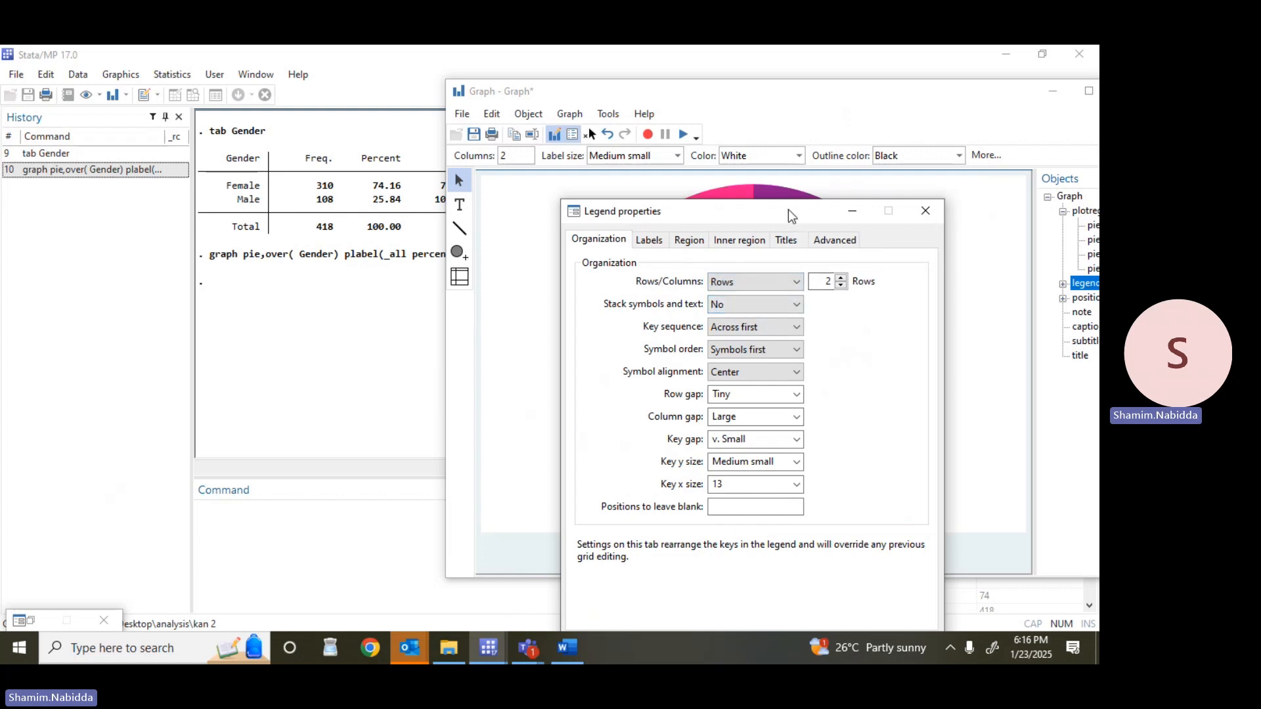
left_click_drag(788, 210, 734, 120)
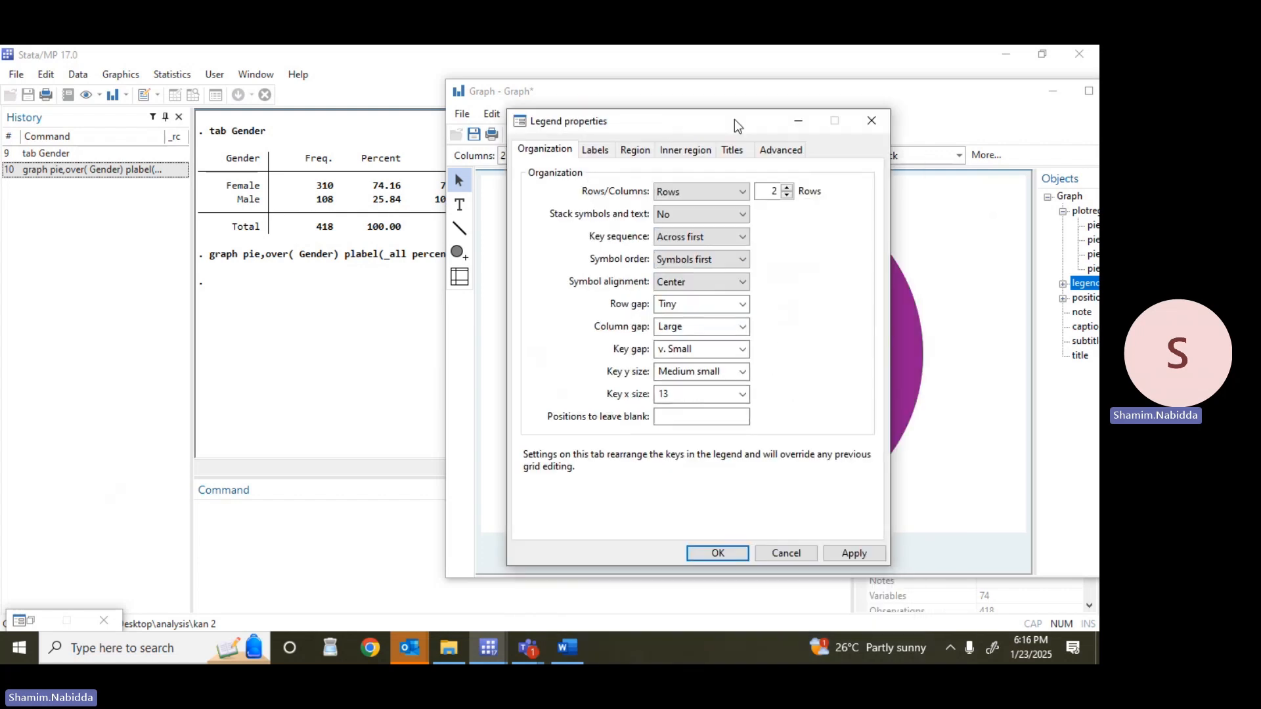
left_click(855, 555)
left_click(798, 121)
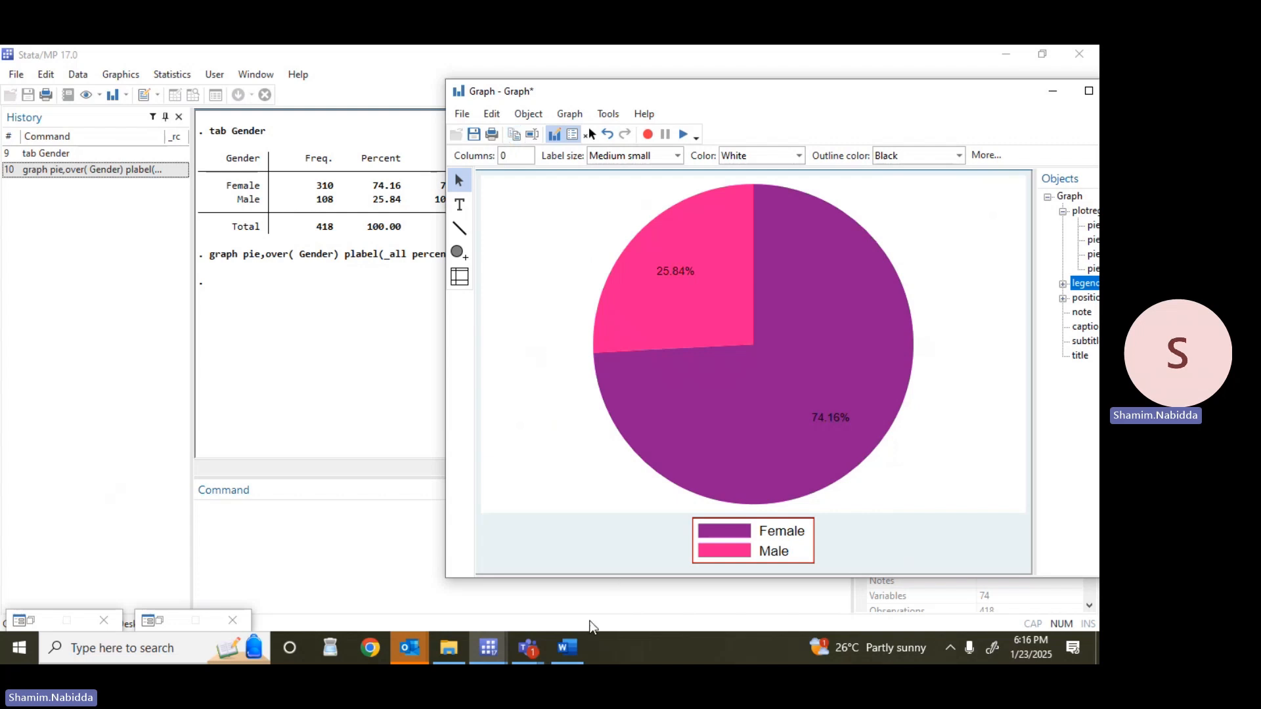
- Switch to Word and paste the copied pie chart into the blank document
left_click(566, 649)
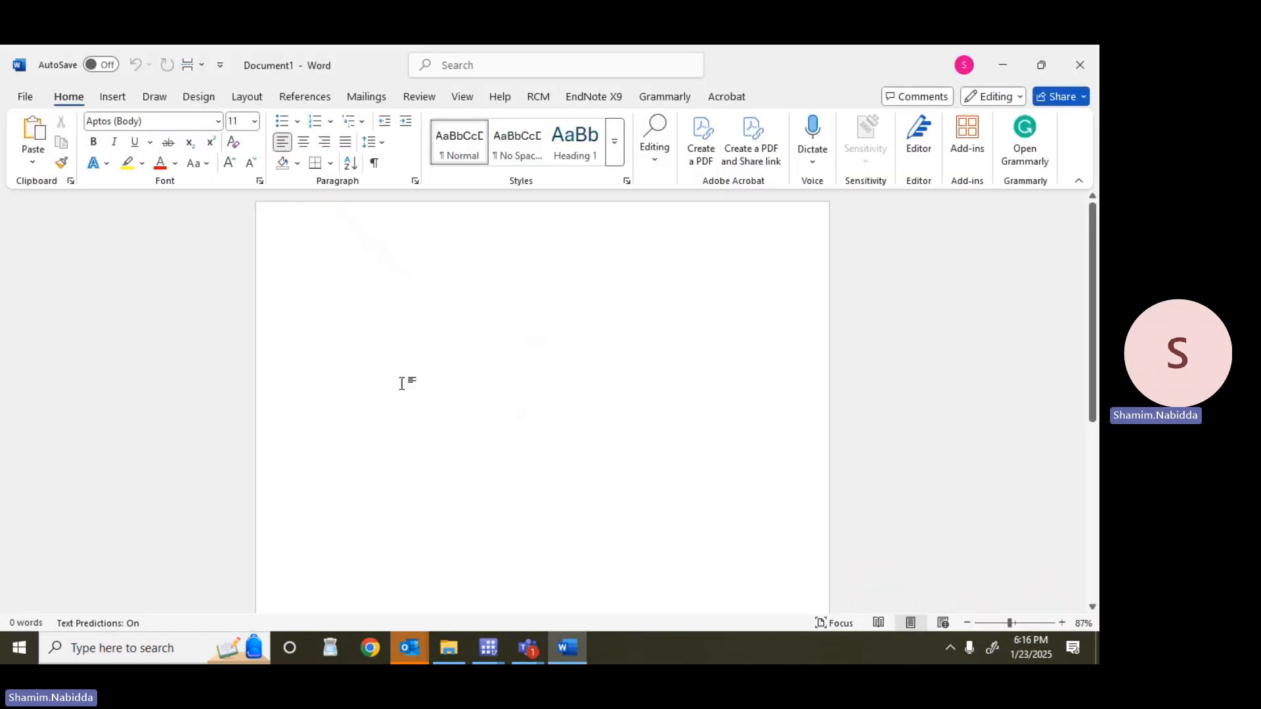
right_click(400, 373)
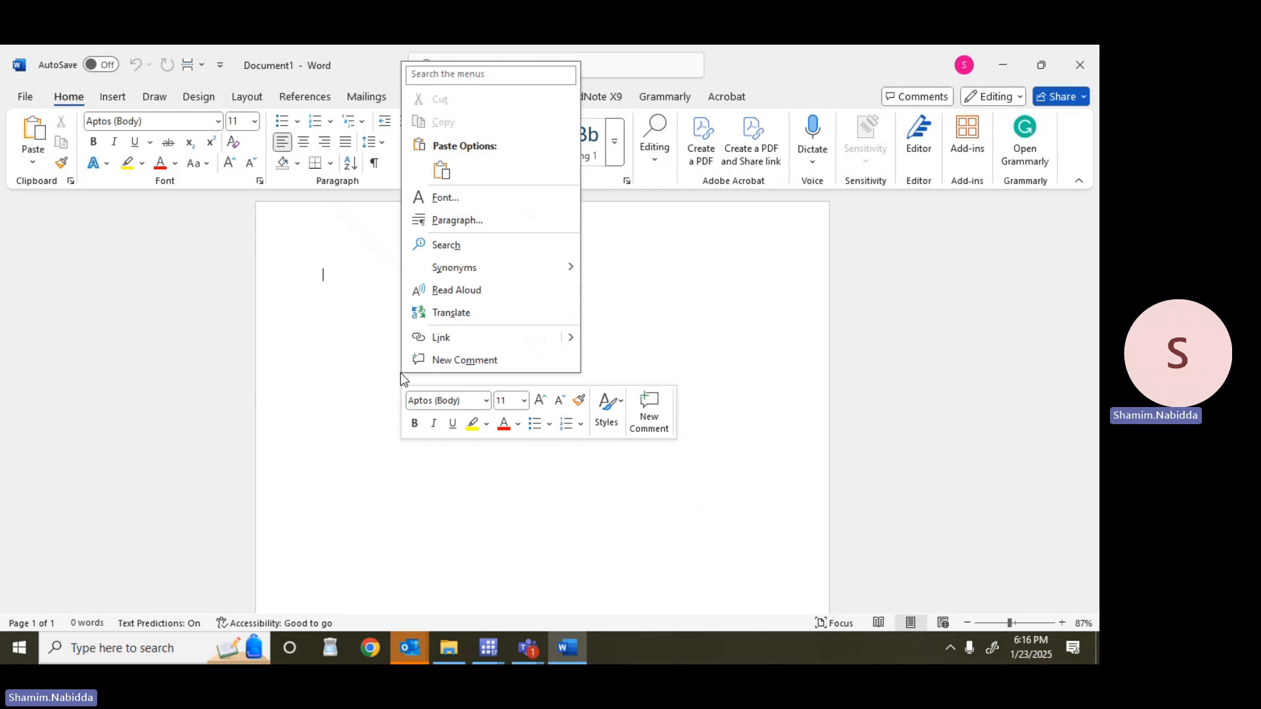
left_click(443, 171)
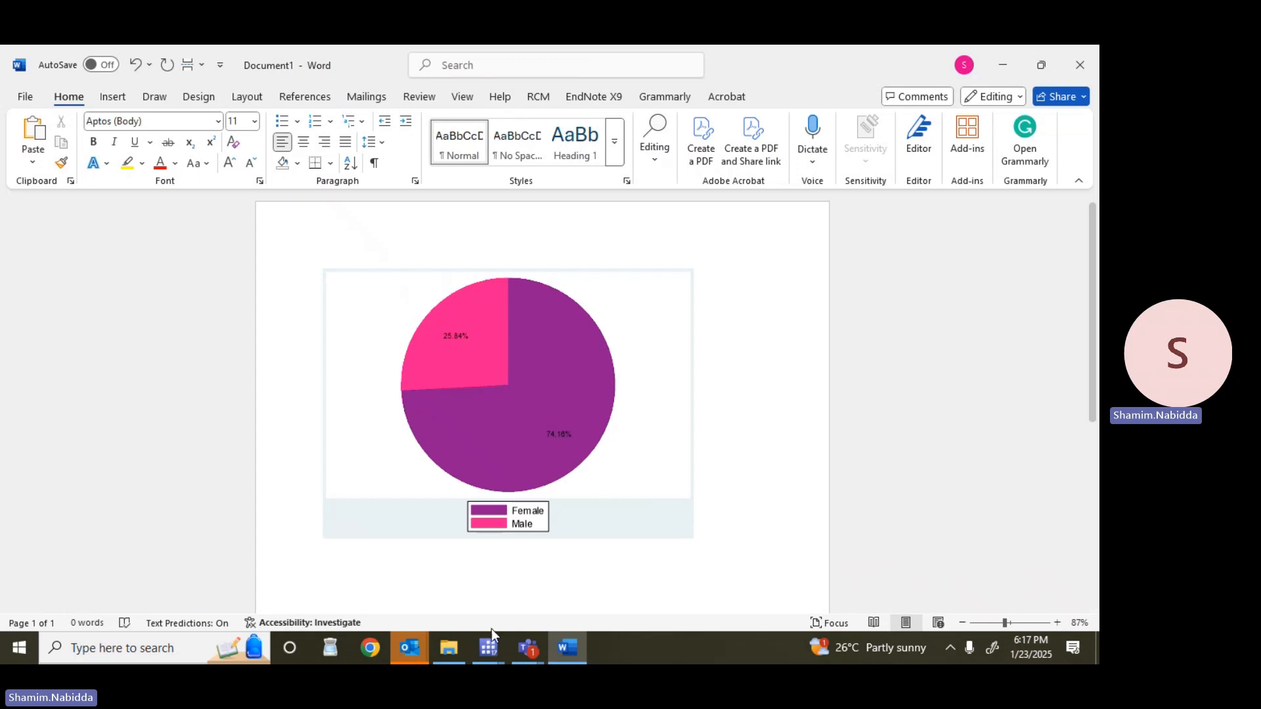
- Minimize the Word document and bring Stata's main window to the front
left_click(1004, 65)
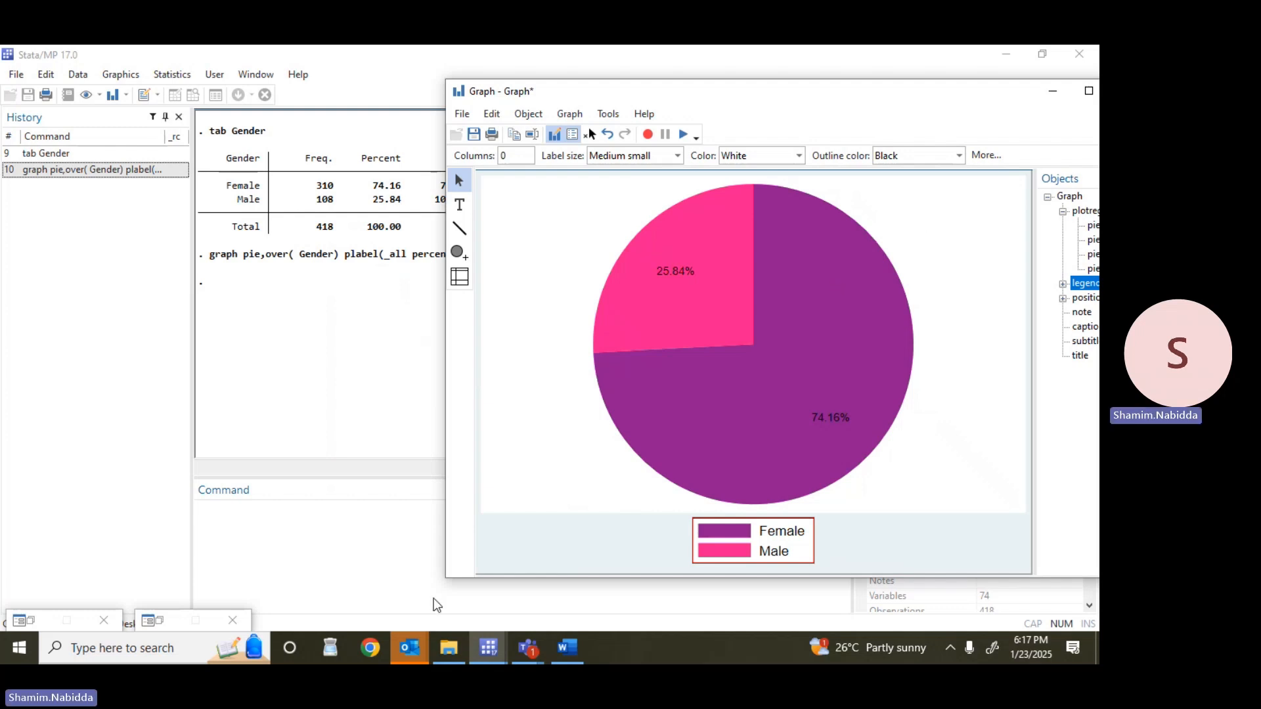
left_click(488, 660)
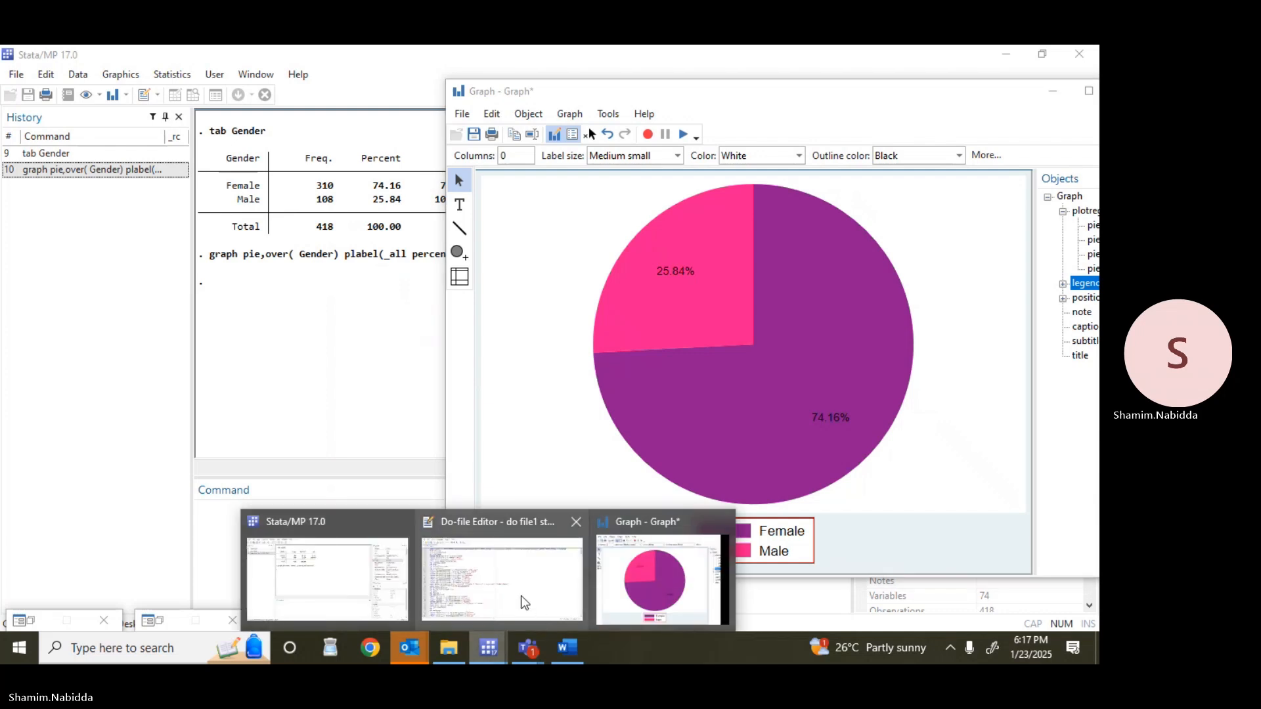
left_click(348, 589)
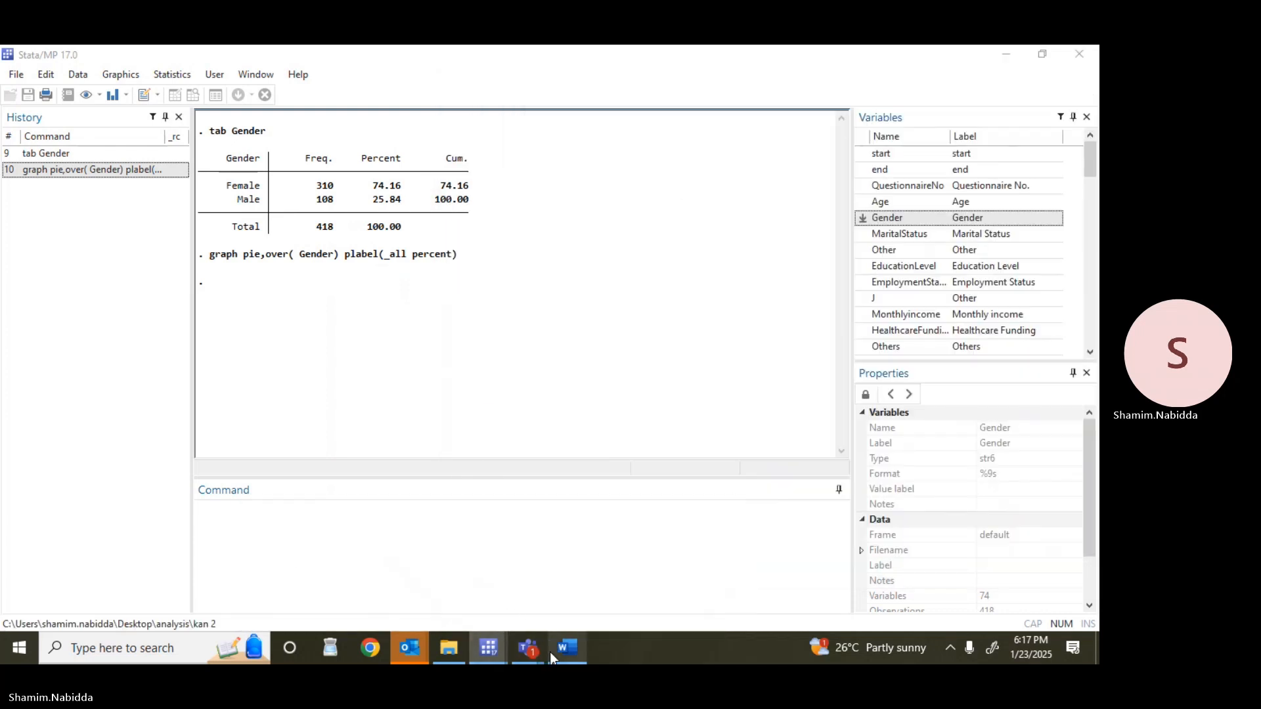